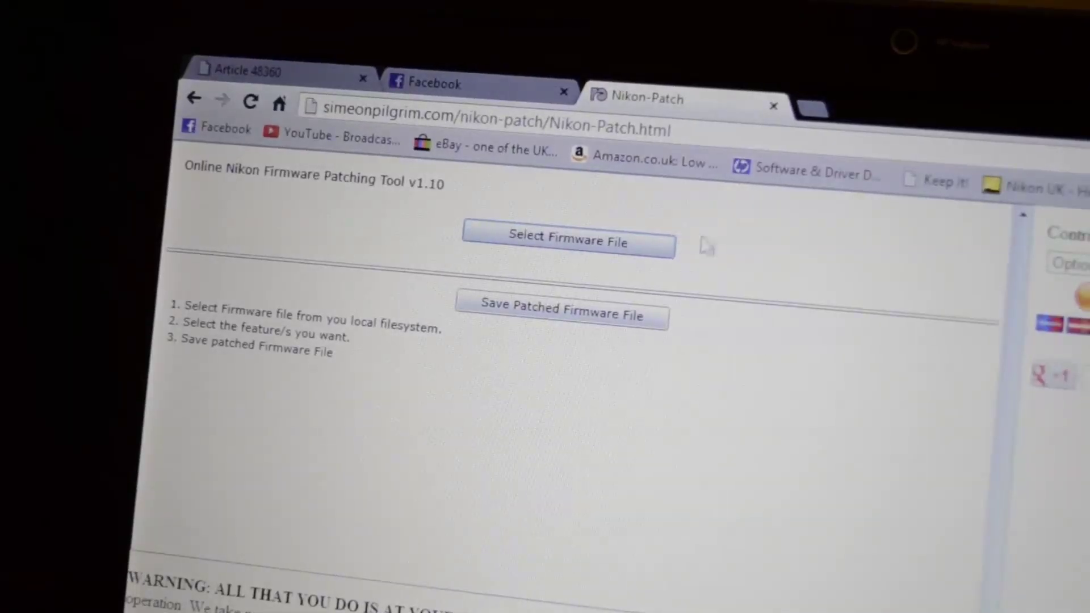
- Load the D3100_0101 firmware file from the D3100Update folder
click(608, 246)
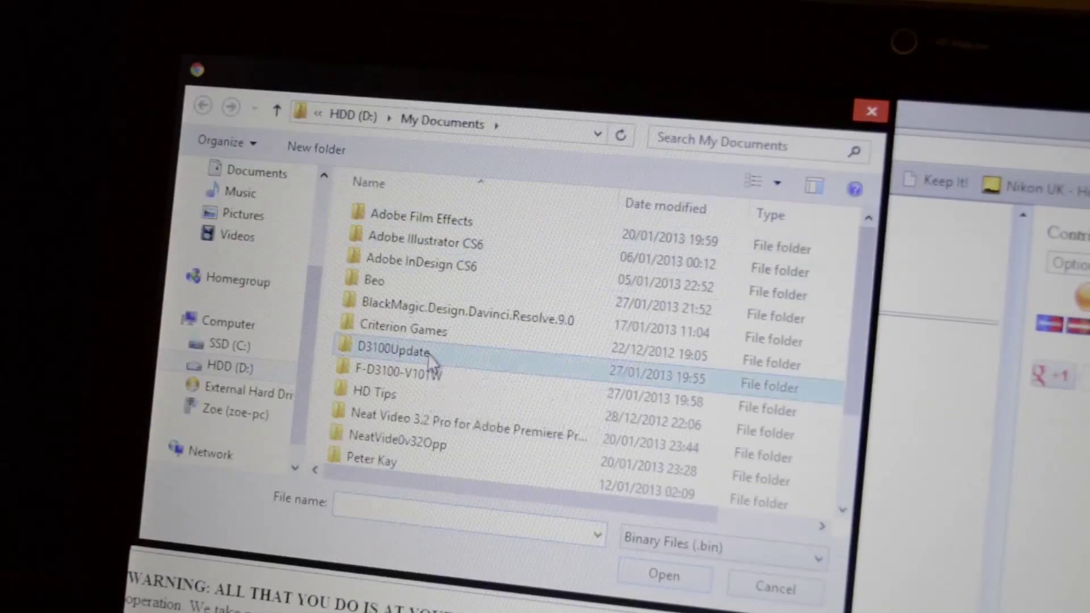
double_click(400, 350)
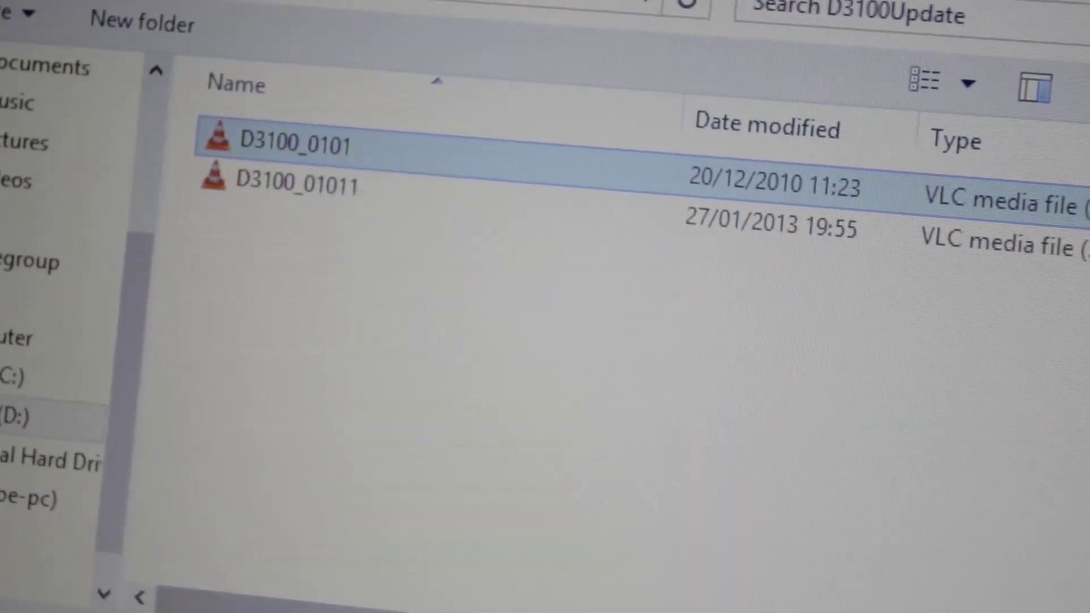
key(Return)
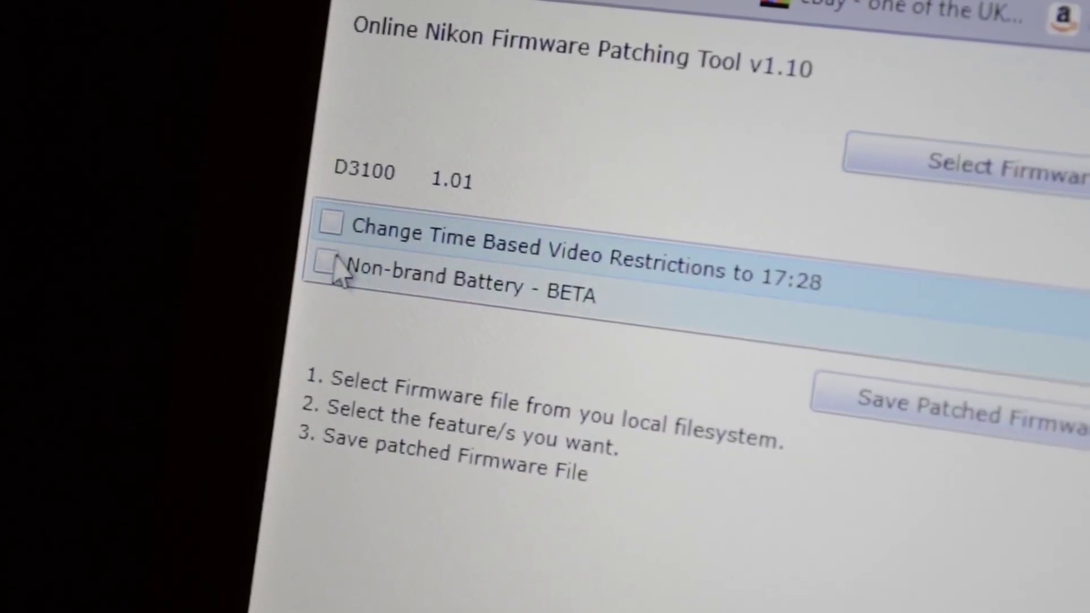
- Enable the 'Change Time Based Video Restrictions to 17:28' patch and begin saving the patched firmware
click(332, 224)
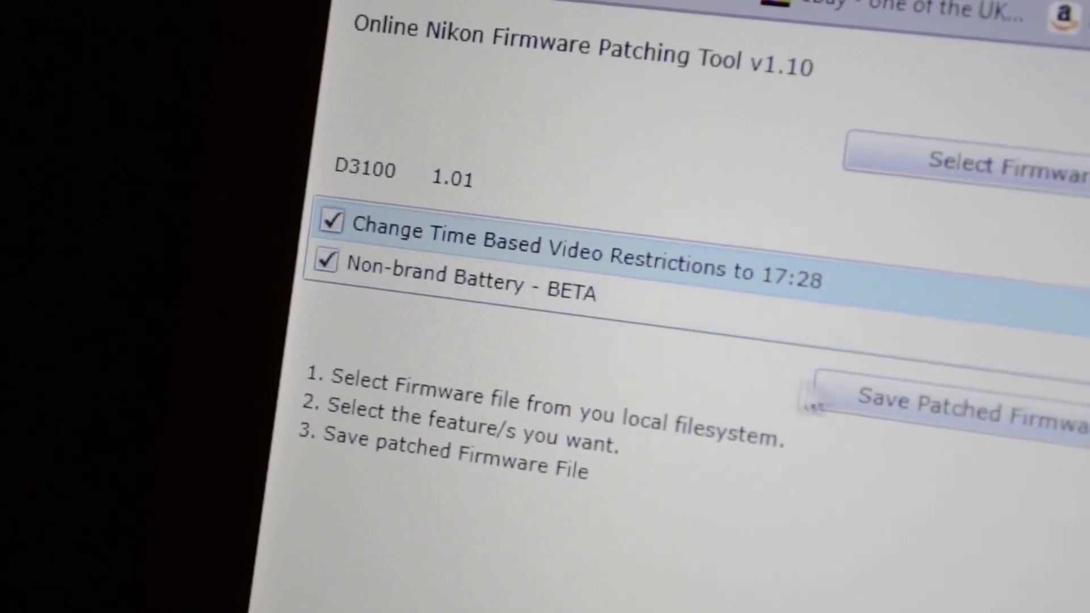
click(869, 405)
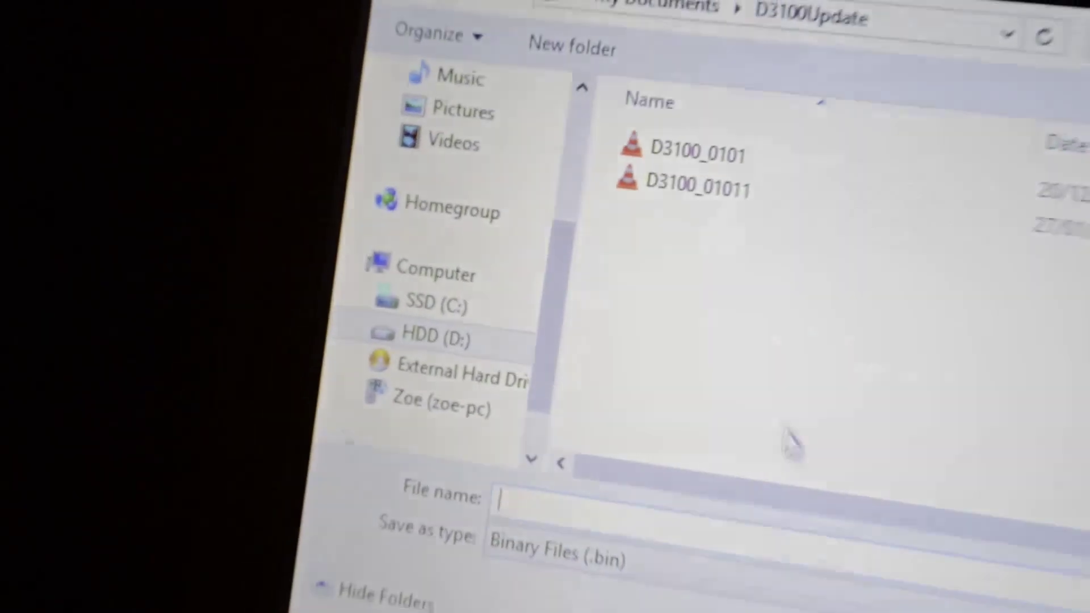